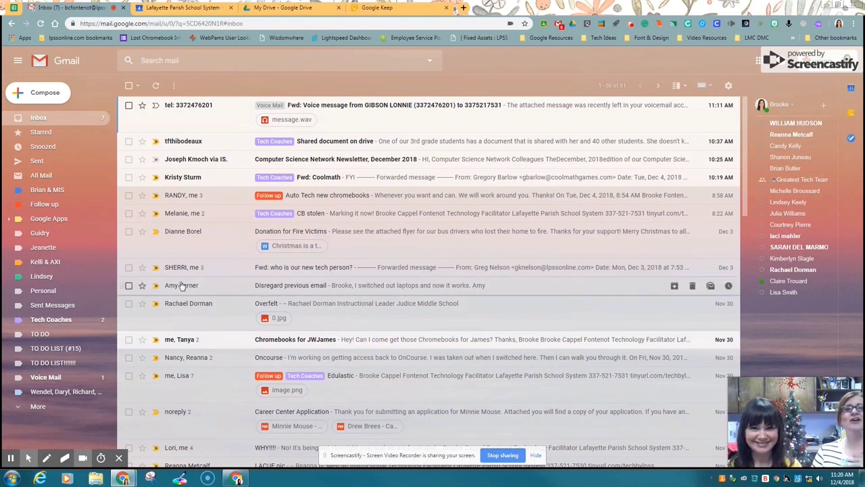
mouse_move(181, 289)
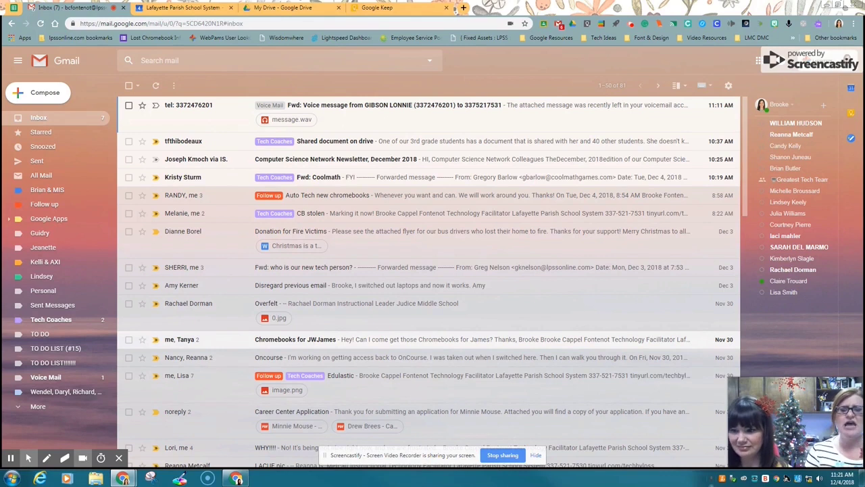
scroll(604, 304, down, 5)
scroll(607, 307, down, 3)
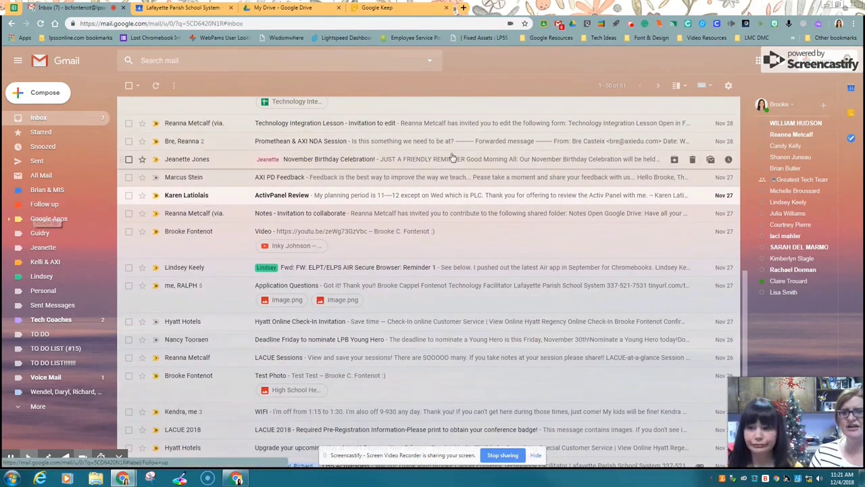
scroll(415, 251, down, 4)
scroll(418, 250, up, 3)
scroll(419, 251, up, 8)
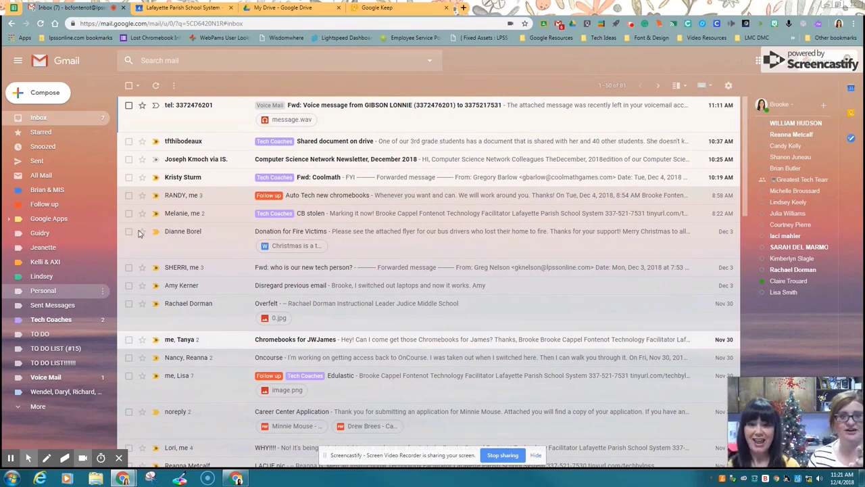
Step: Open the label settings and look through the list of existing labels
click(728, 86)
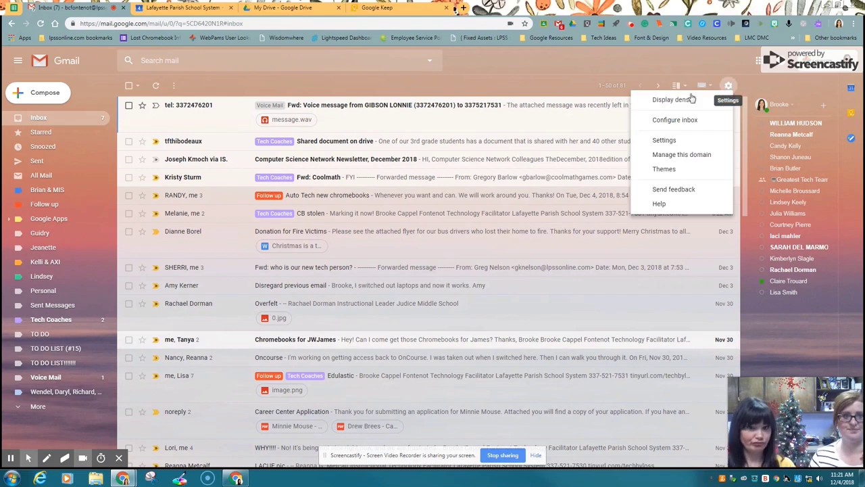
click(665, 140)
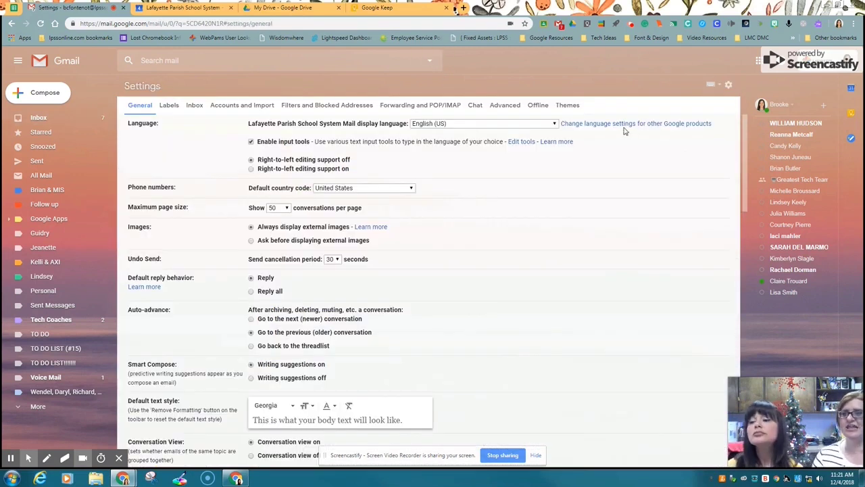
click(169, 110)
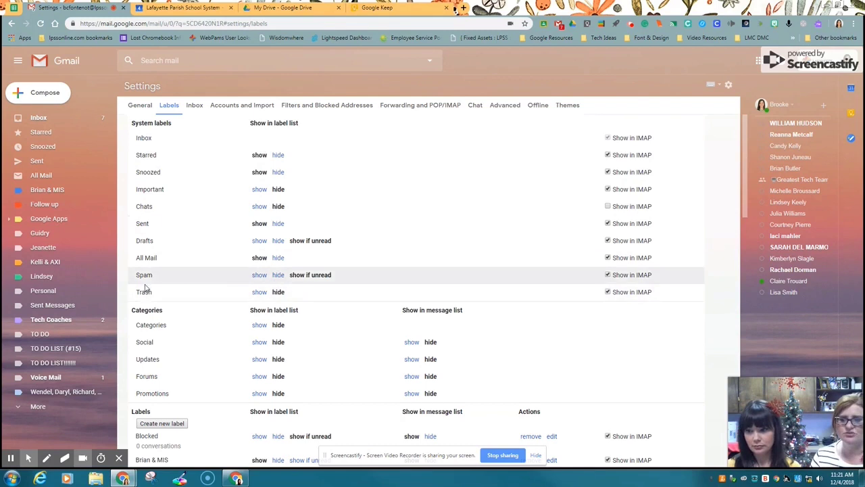
scroll(165, 329, down, 2)
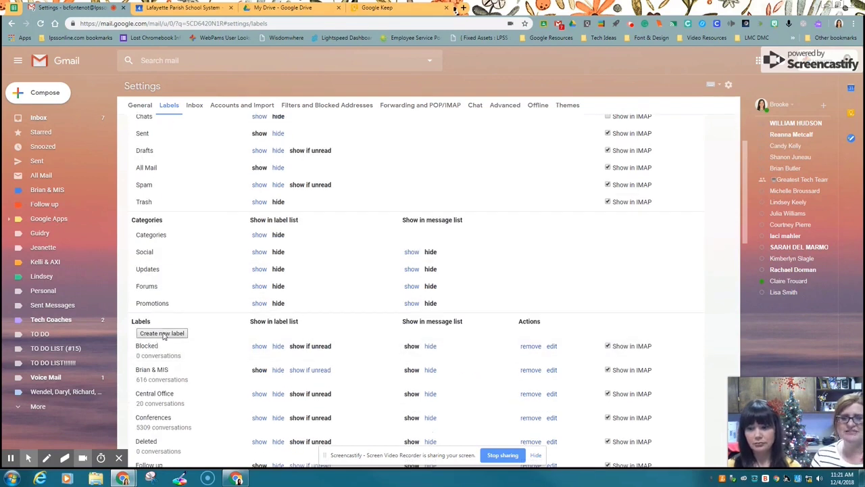
scroll(247, 346, down, 10)
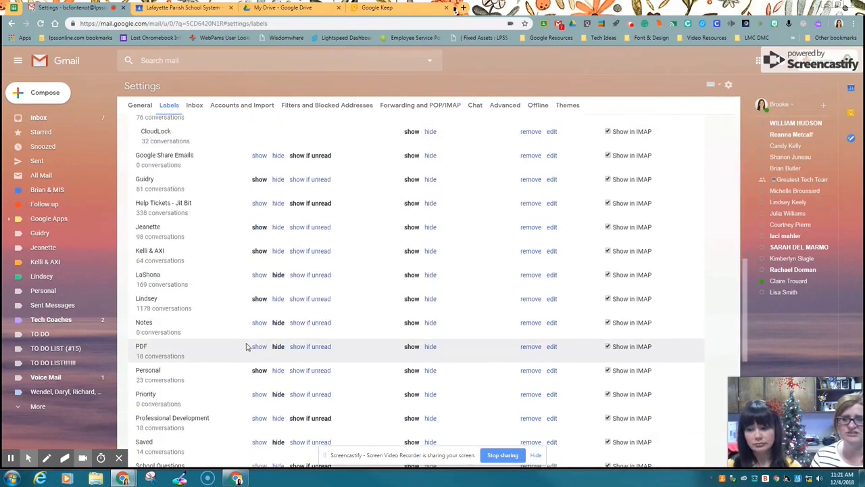
scroll(245, 346, up, 5)
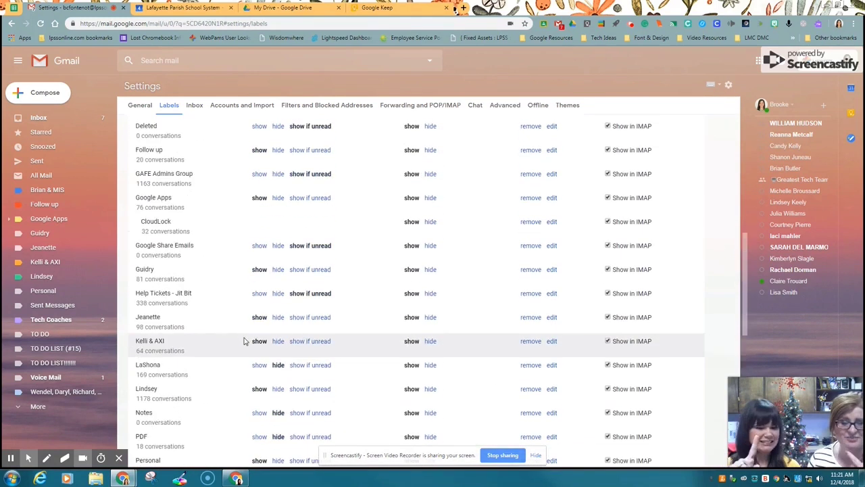
scroll(245, 343, up, 4)
scroll(246, 343, up, 1)
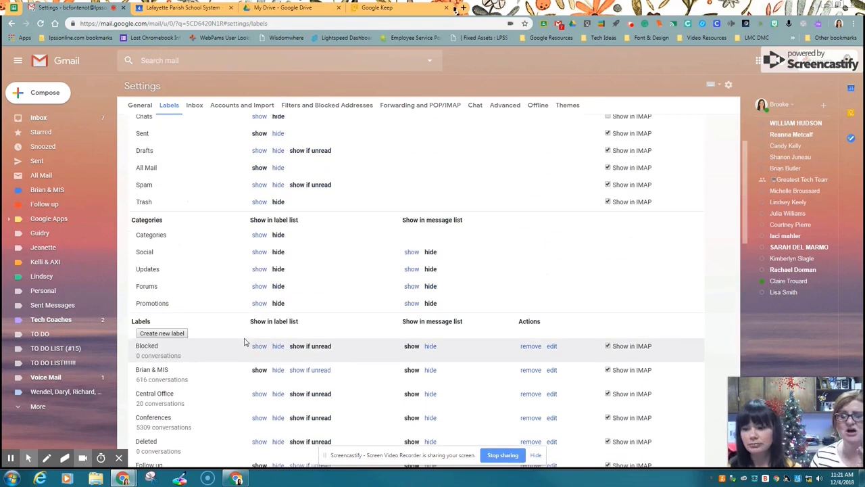
scroll(245, 343, down, 1)
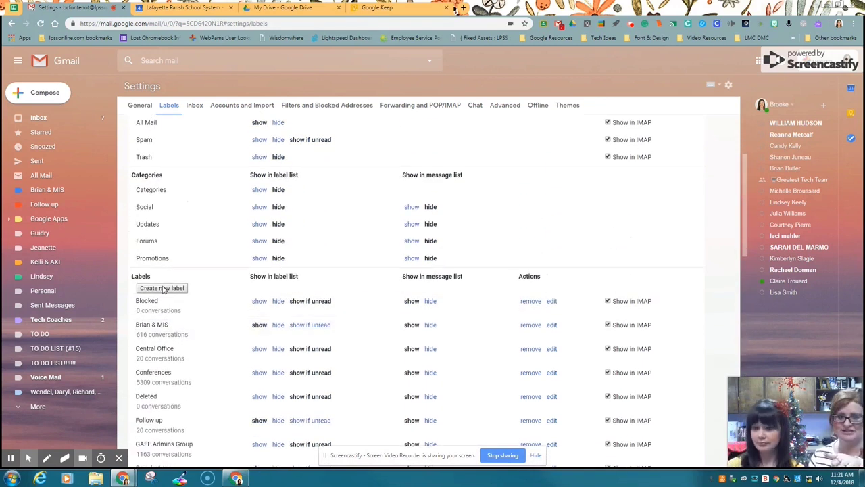
Step: Create a new label named FOLLOW UP 21 and check its entry in the label list
click(163, 289)
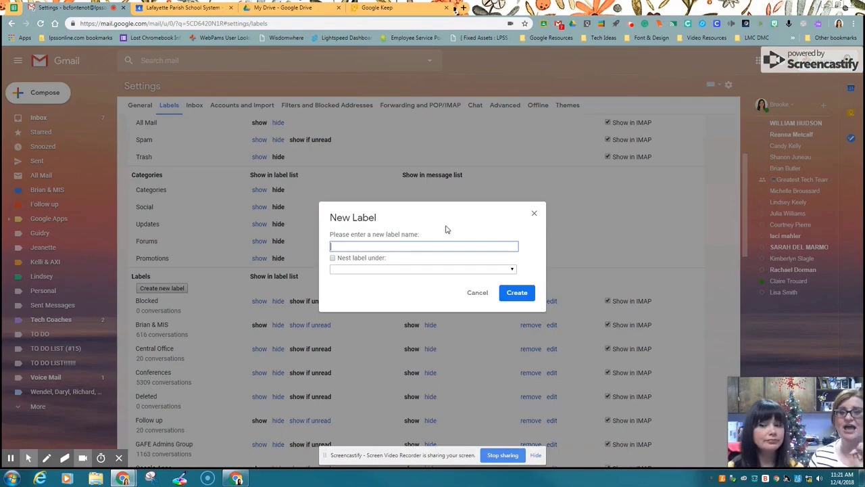
text(TO DO LIST (27)
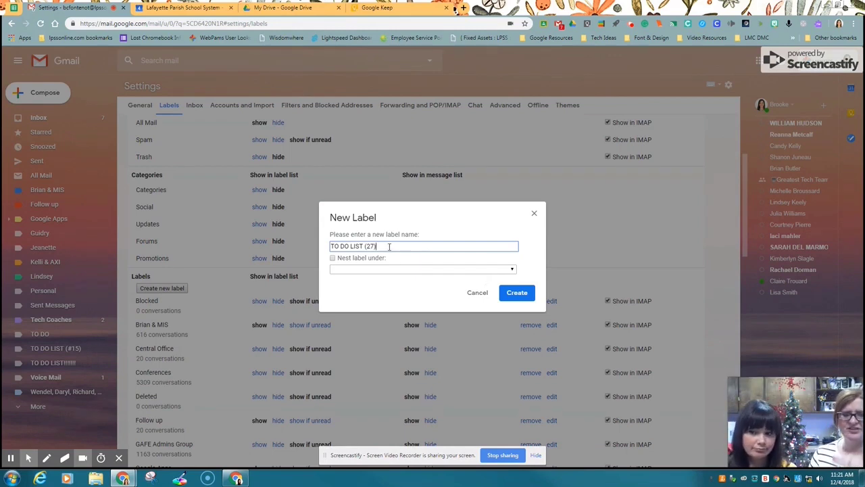
drag(386, 246, 273, 246)
text(FOLLOW)
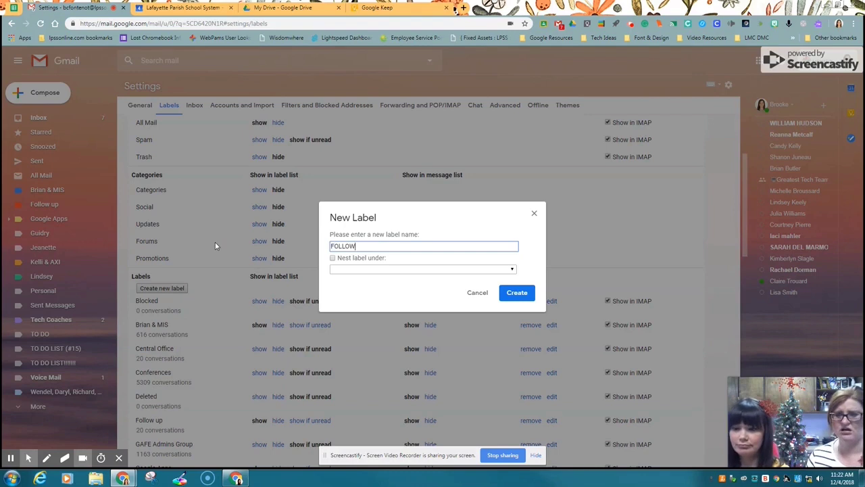
text( UP 21)
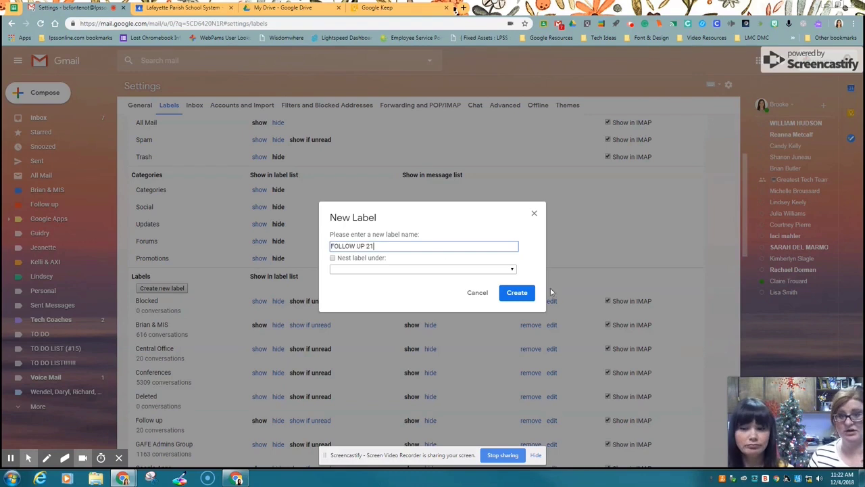
click(514, 304)
scroll(216, 316, down, 3)
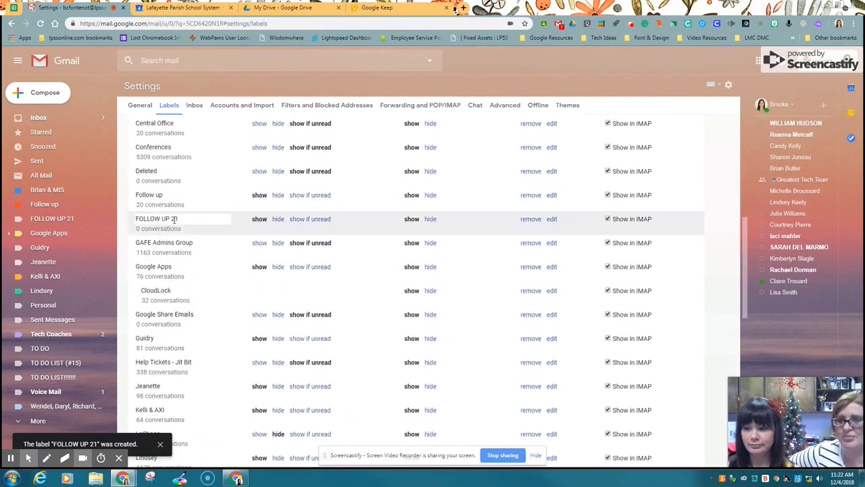
scroll(205, 323, down, 2)
scroll(204, 323, down, 3)
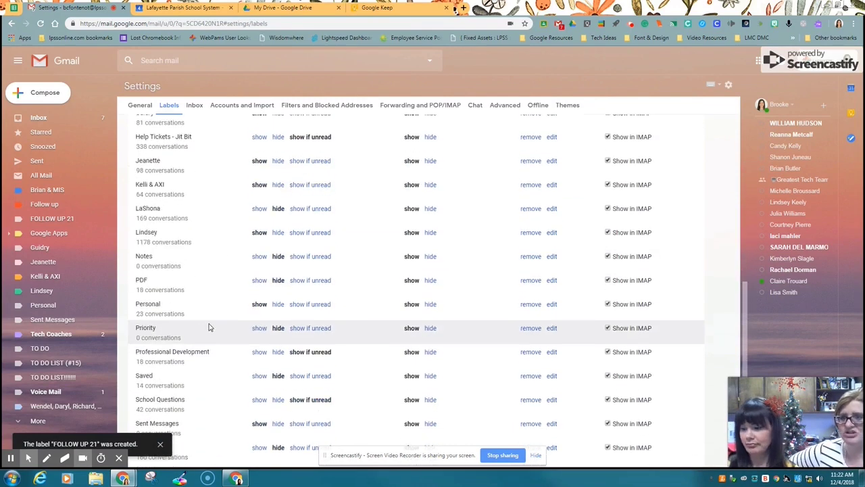
scroll(196, 351, up, 4)
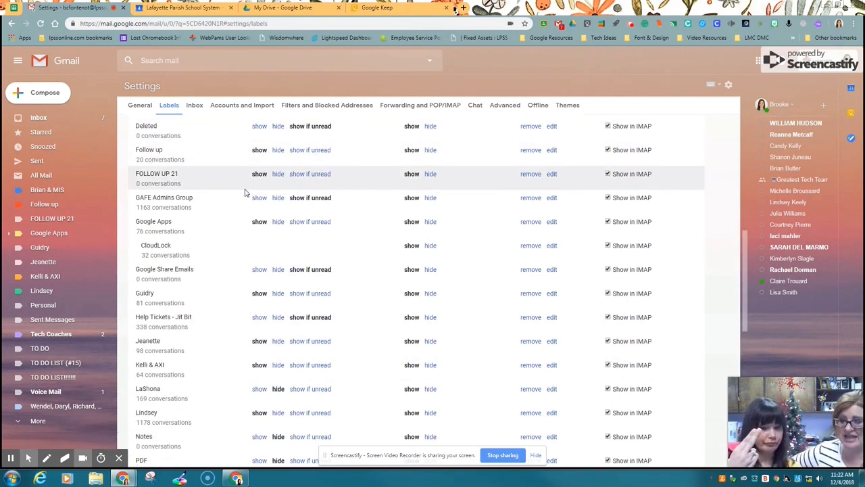
Step: Set the inbox type to Priority Inbox in the inbox settings
click(194, 107)
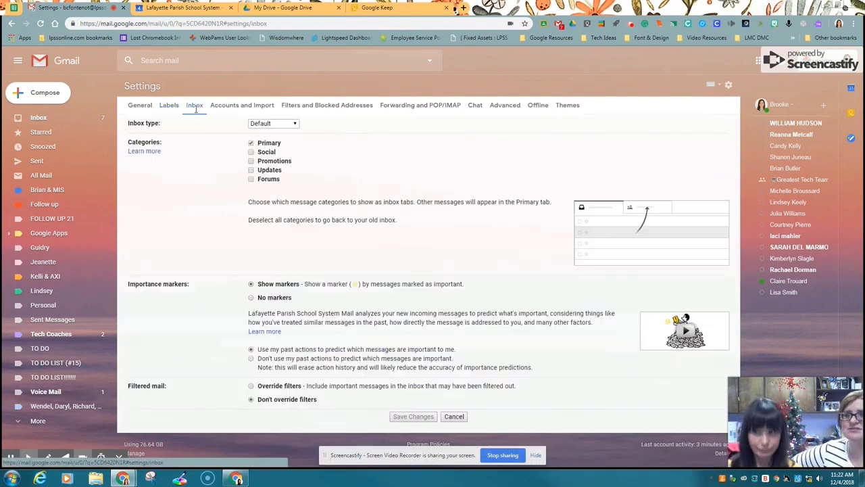
click(265, 125)
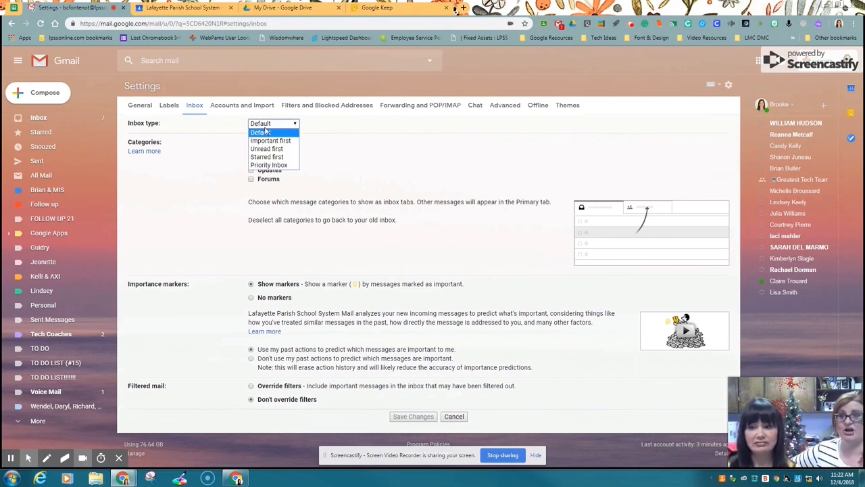
click(263, 165)
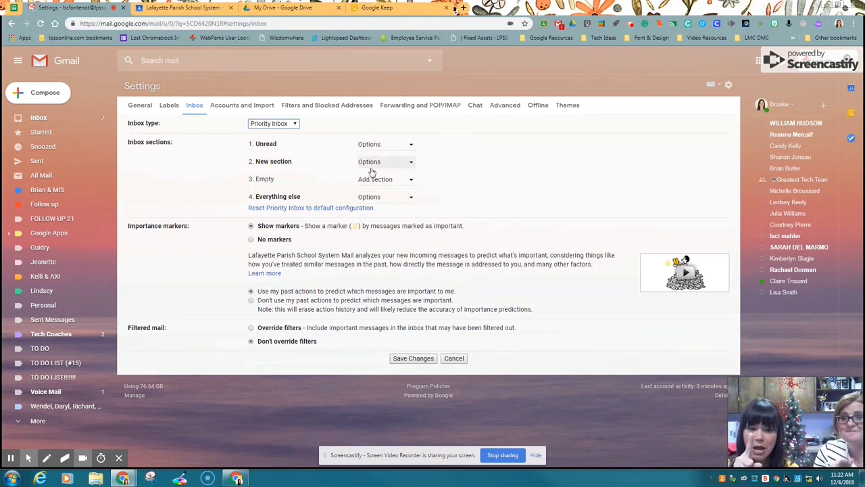
Step: Examine the filter and item-count options of the Unread inbox section without changing them
click(409, 146)
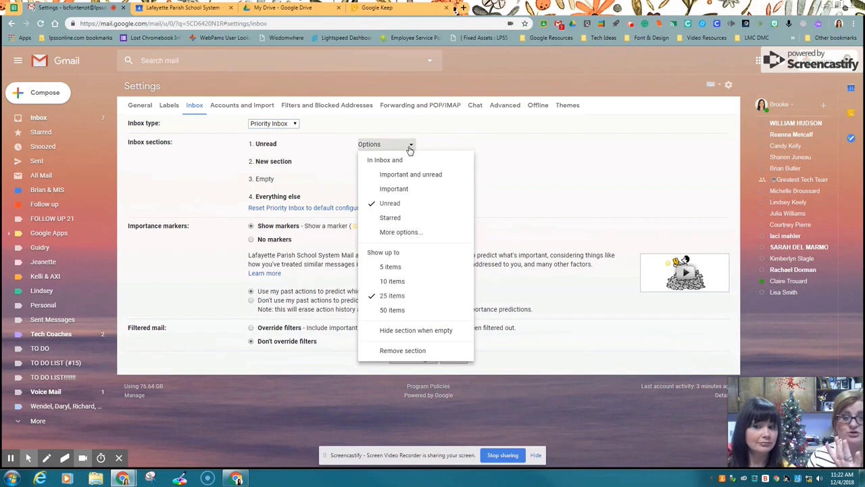
click(467, 134)
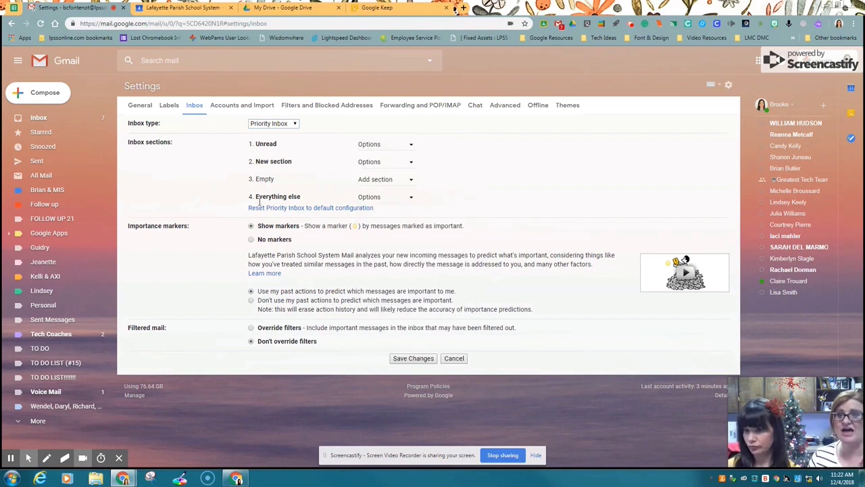
click(370, 146)
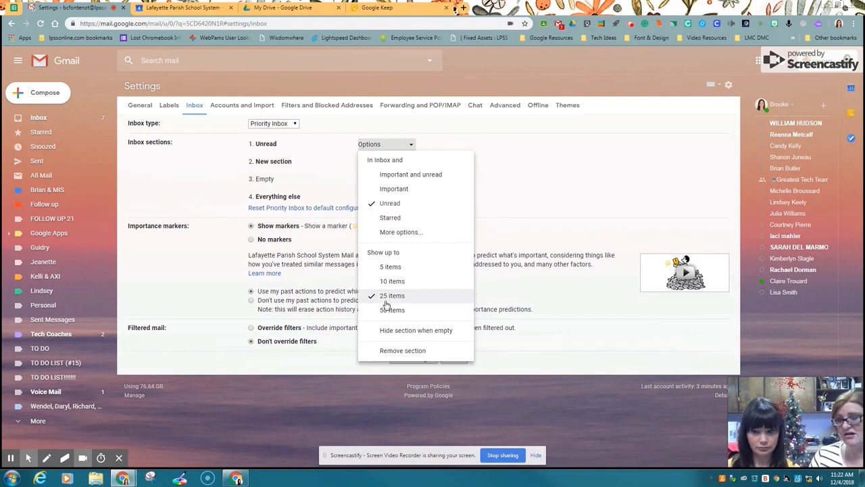
click(549, 172)
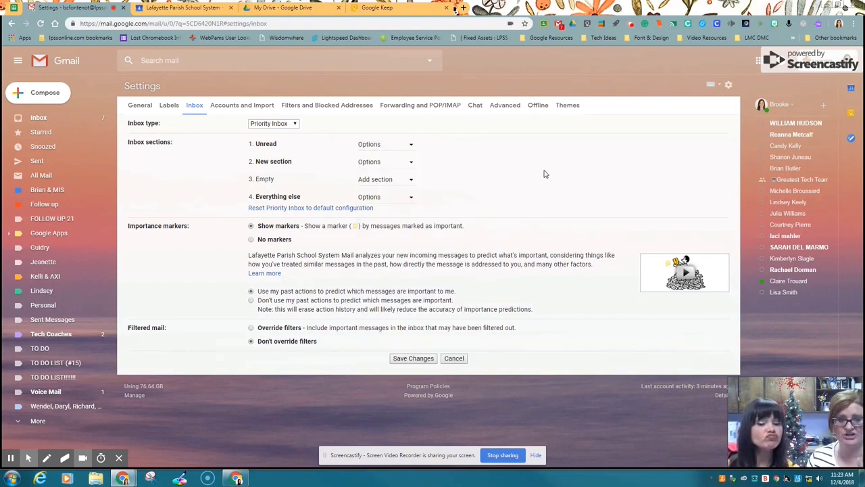
Step: Make the second inbox section show all mail from the Follow up label
drag(257, 161, 290, 163)
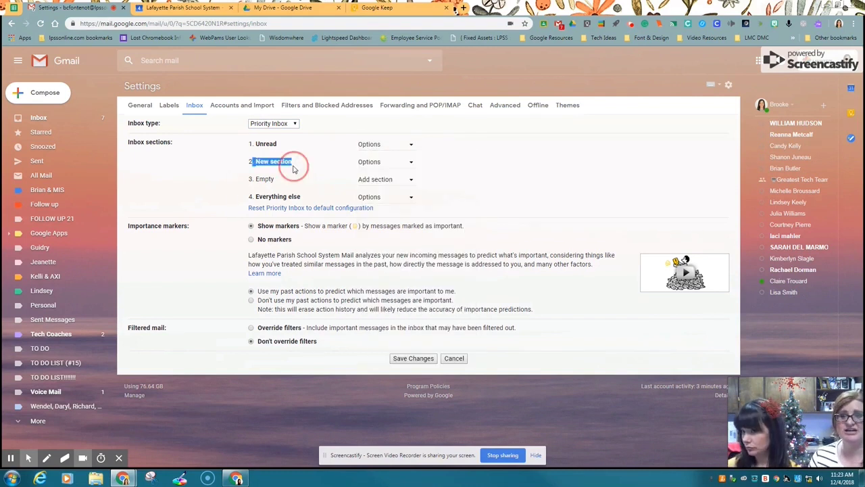
click(385, 166)
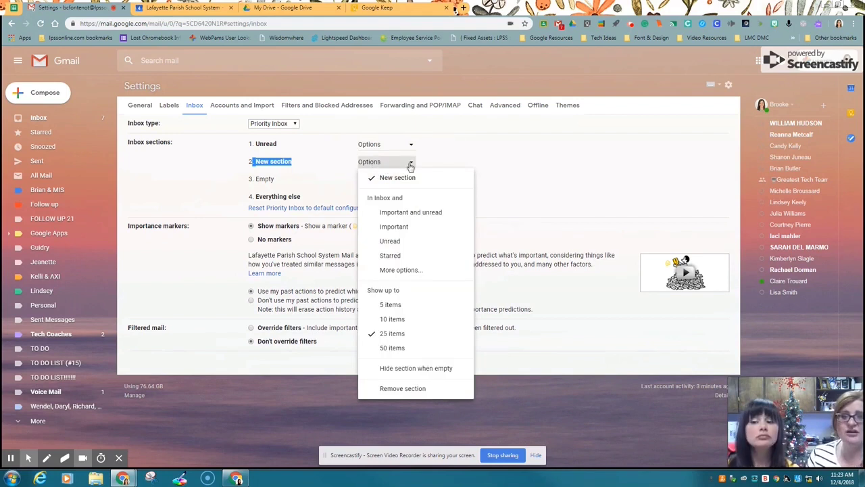
click(400, 270)
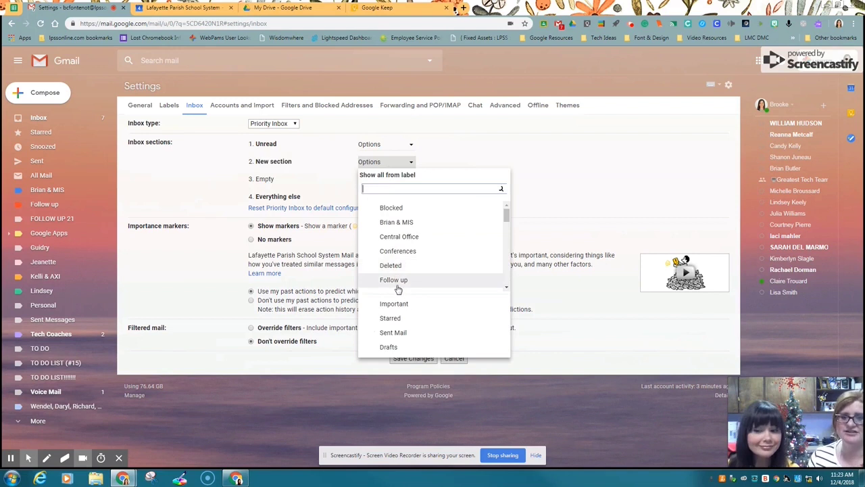
scroll(404, 274, down, 3)
scroll(407, 259, down, 3)
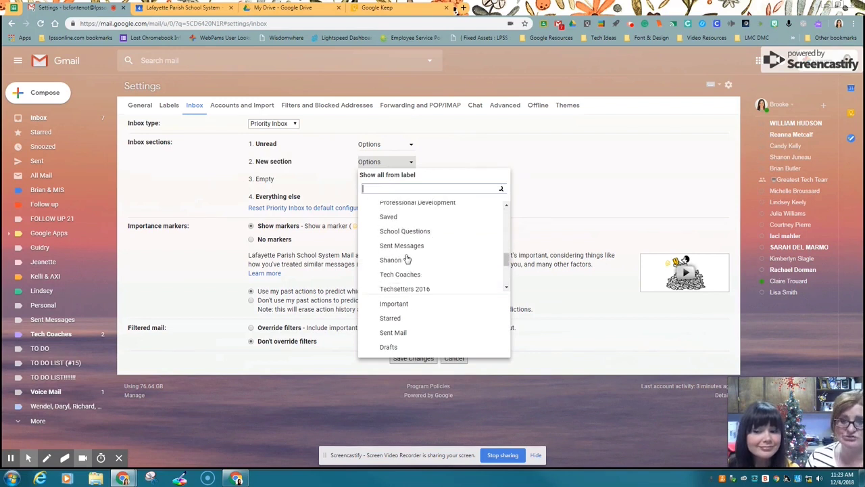
scroll(407, 259, up, 4)
scroll(407, 258, up, 2)
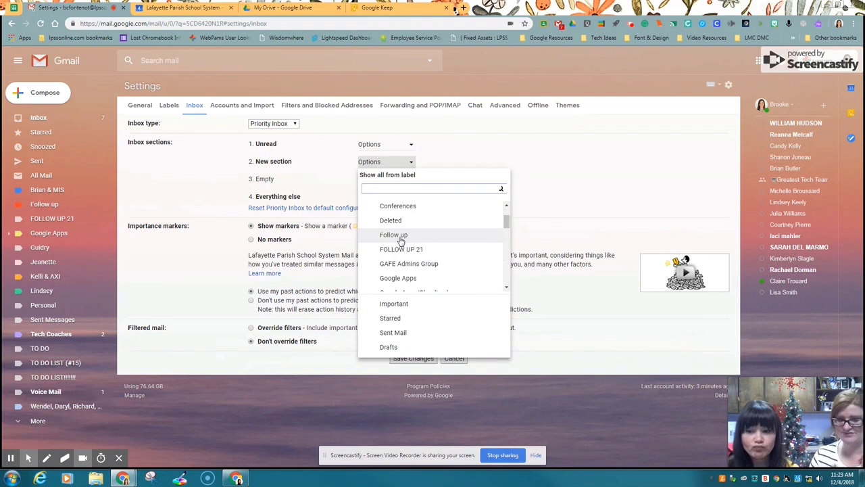
click(399, 236)
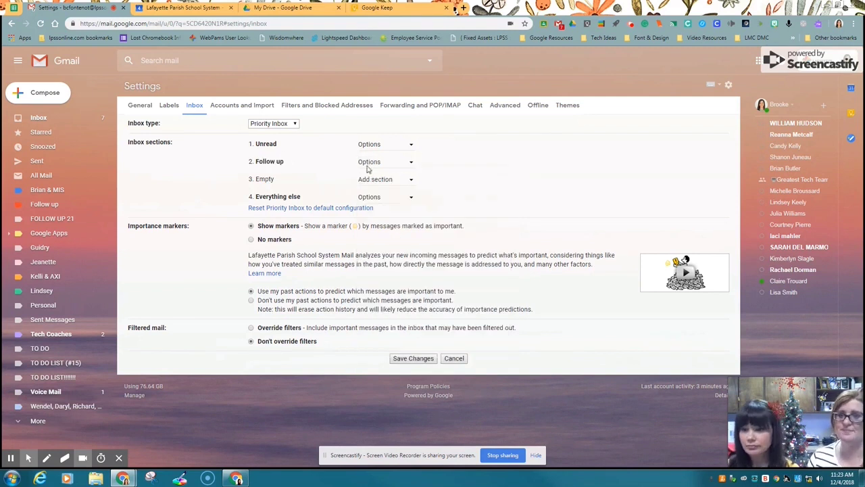
Step: Set the Follow up section to show up to 25 items and save the inbox settings
click(396, 164)
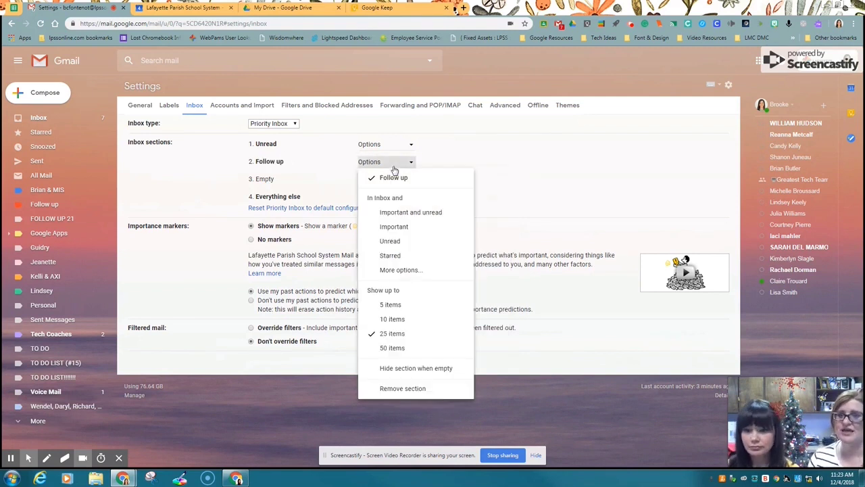
click(397, 335)
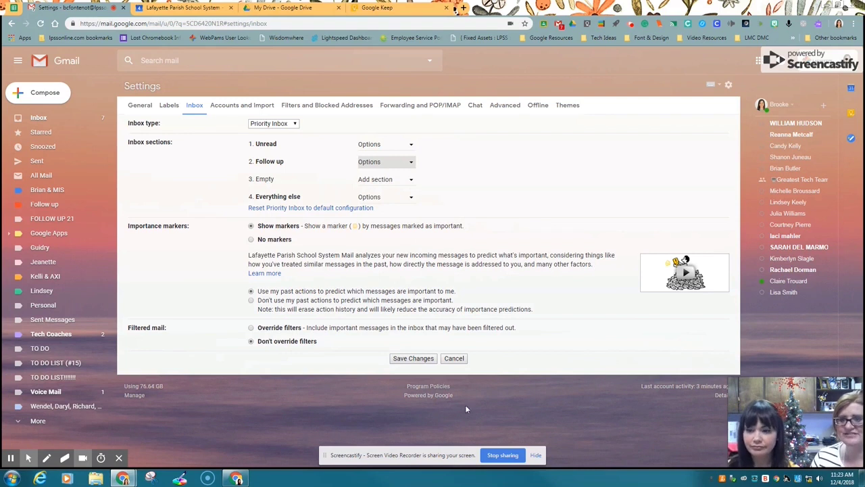
click(414, 358)
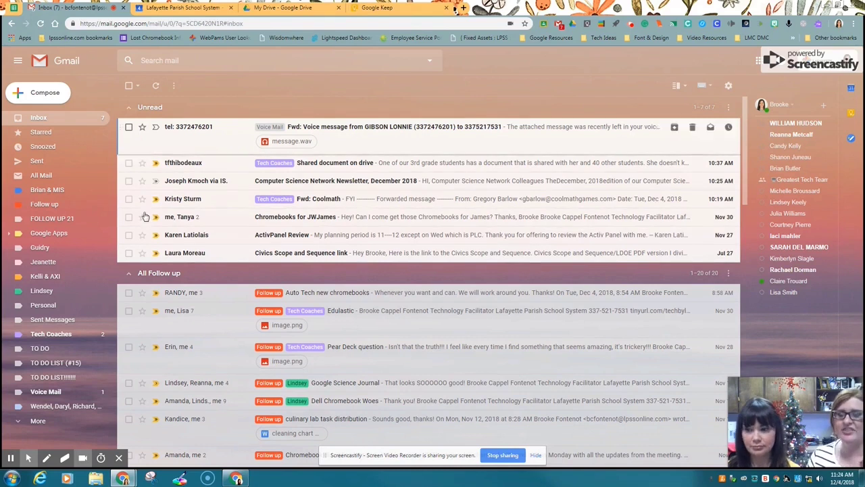
scroll(136, 263, down, 3)
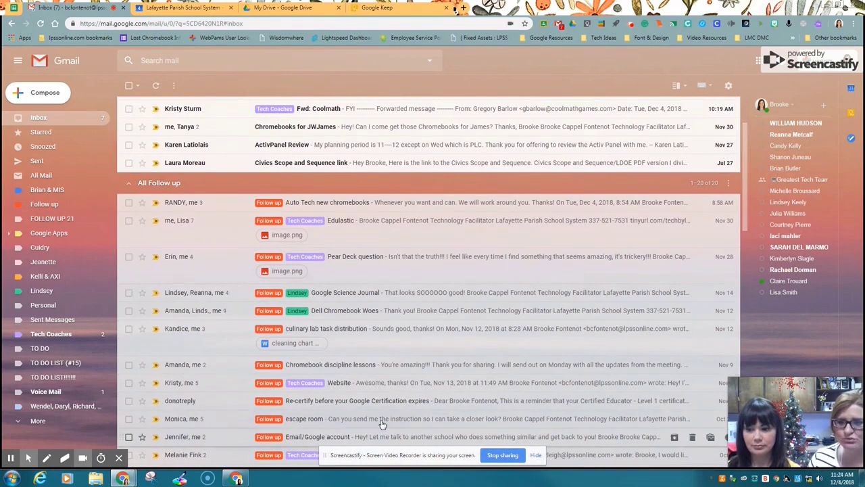
Step: Look through the inbox's Follow up and Everything else sections, and return to the Unread section
scroll(283, 341, down, 9)
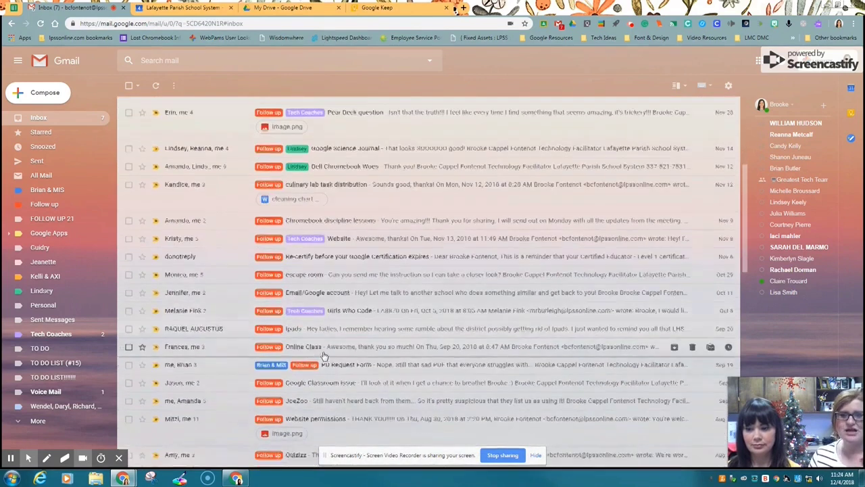
scroll(342, 296, down, 4)
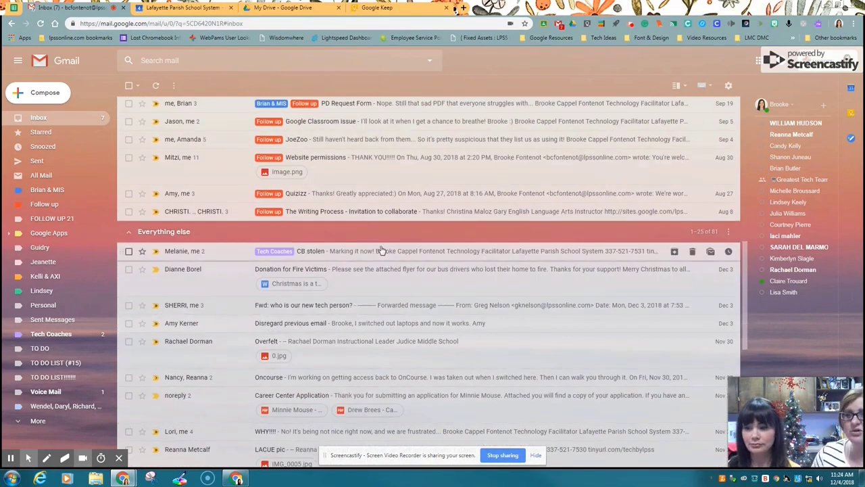
scroll(324, 386, down, 4)
scroll(324, 386, down, 5)
scroll(324, 385, up, 20)
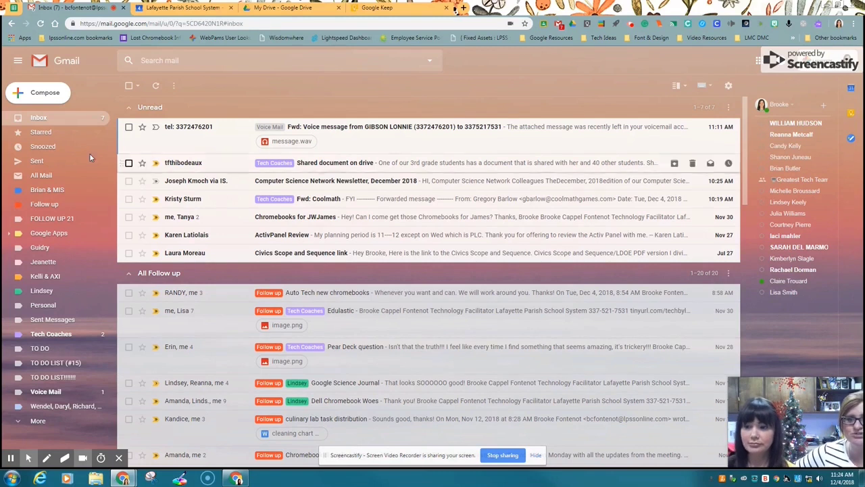
Step: Open the unread Chromebooks conversation and choose the Follow up label for it
click(367, 219)
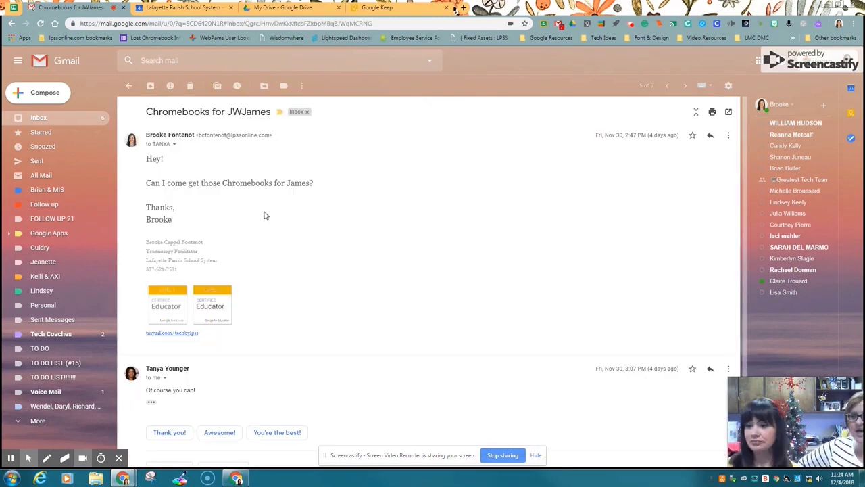
scroll(338, 277, down, 2)
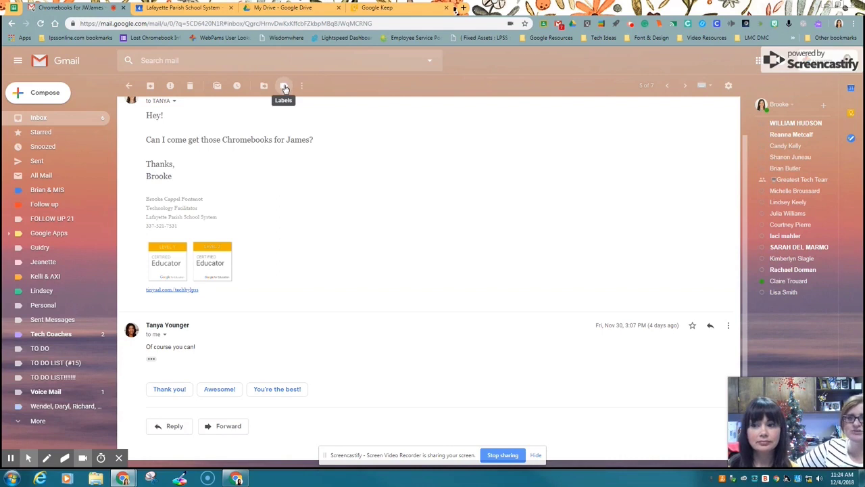
click(285, 88)
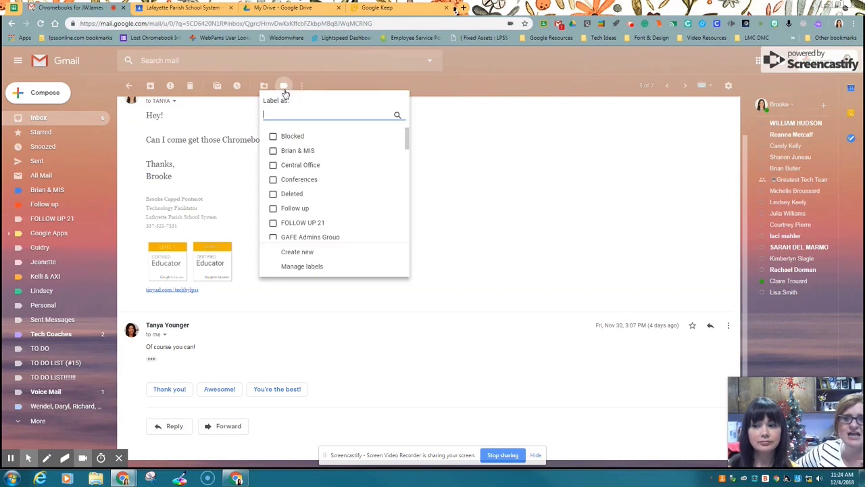
click(273, 209)
Step: Add TO DO, TO DO LIST (#15) and TO DO LIST!!!!!!! to the chosen labels and apply them all to the conversation
scroll(273, 211, down, 2)
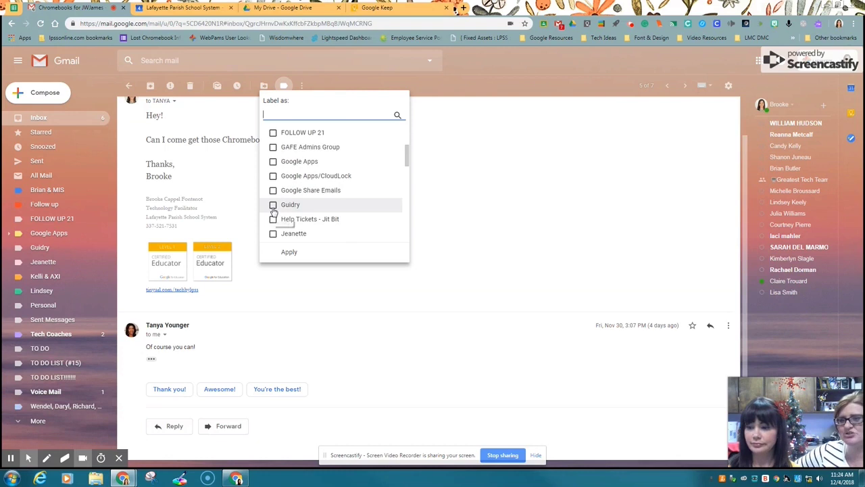
scroll(273, 212, down, 5)
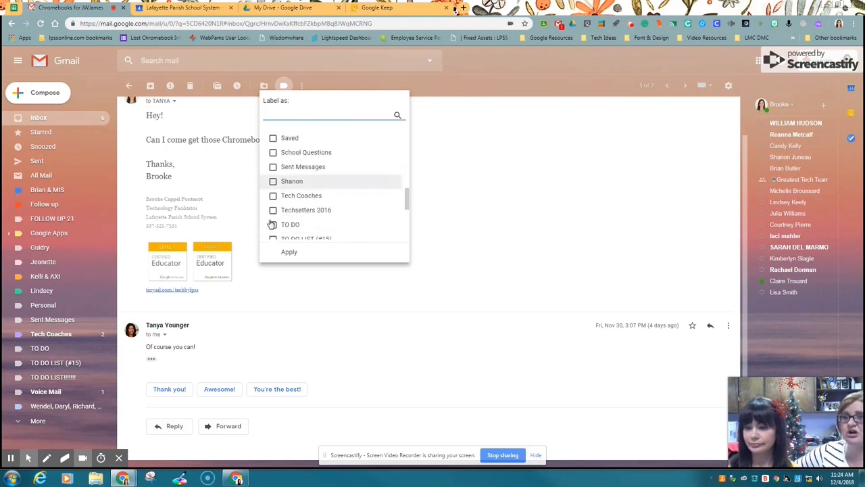
click(273, 224)
scroll(272, 216, down, 2)
click(272, 196)
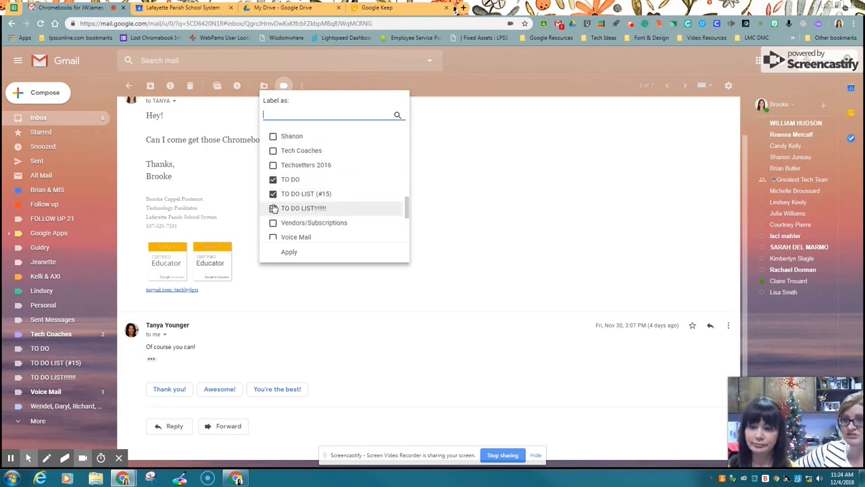
click(273, 209)
scroll(274, 215, down, 3)
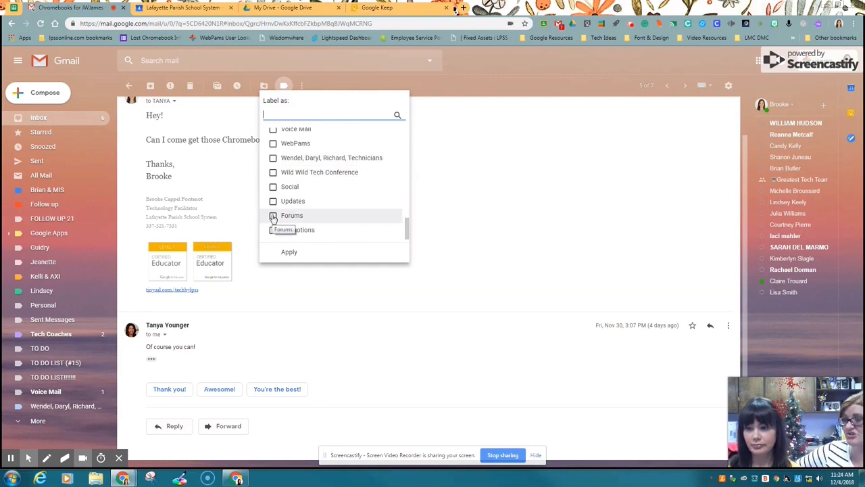
scroll(273, 216, up, 6)
click(271, 223)
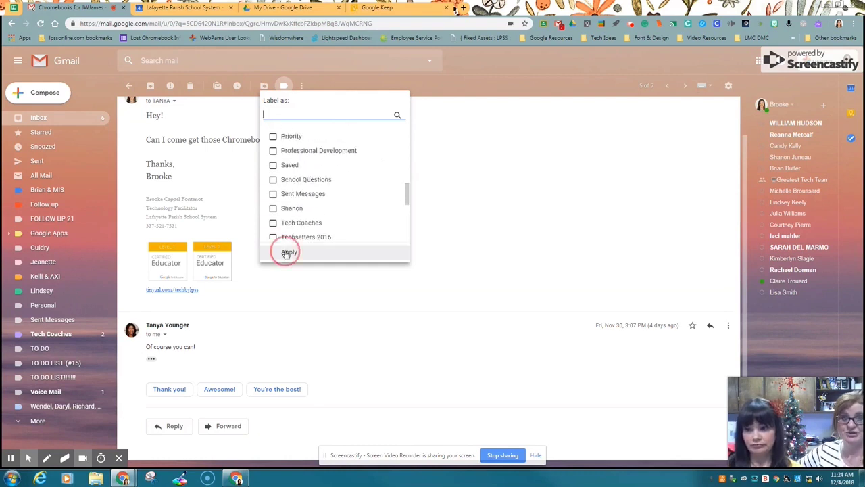
click(286, 252)
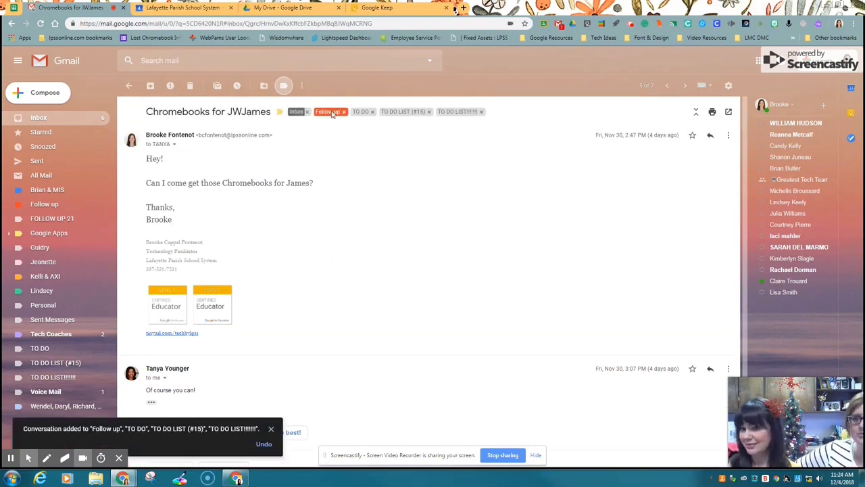
Step: Remove the three TO DO labels from the conversation, keeping Follow up, and return to the inbox
click(372, 111)
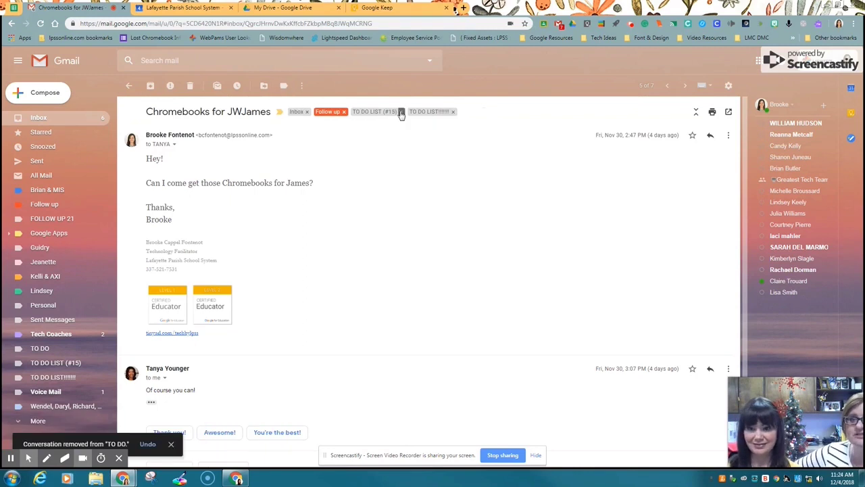
click(401, 112)
click(400, 112)
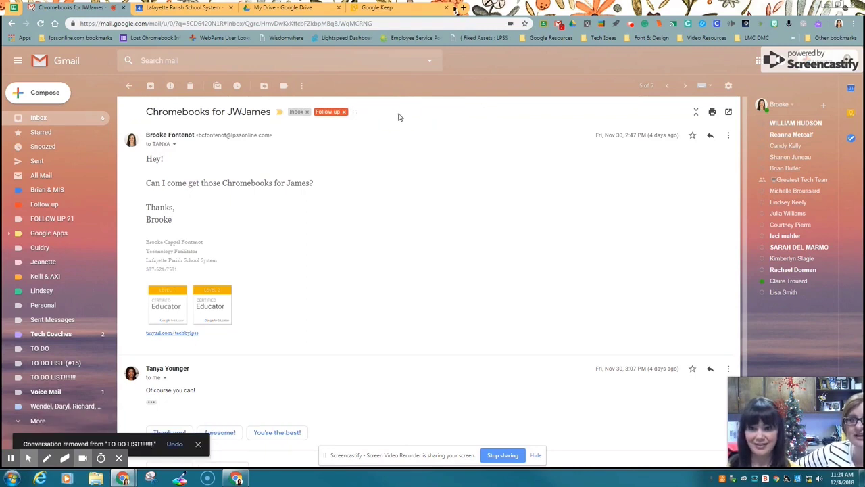
drag(145, 112, 283, 116)
click(38, 117)
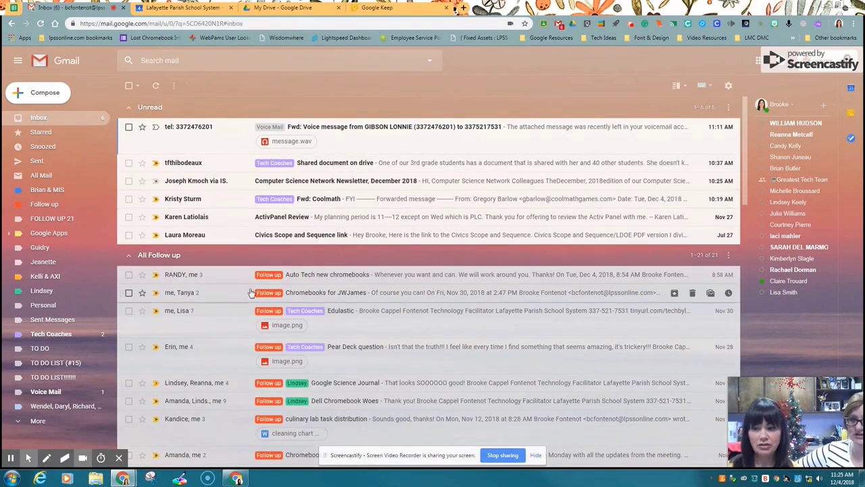
Step: Remove the Follow up label from the Chromebooks conversation and locate the message in the inbox's Everything else section
click(339, 296)
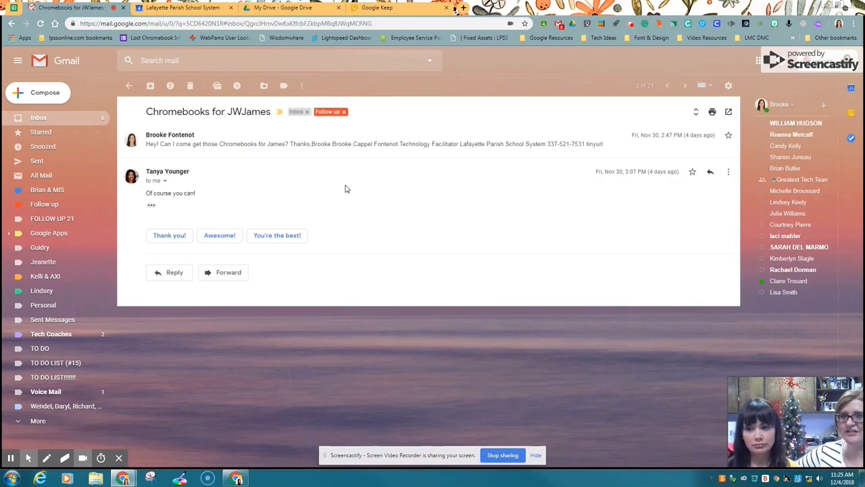
click(344, 112)
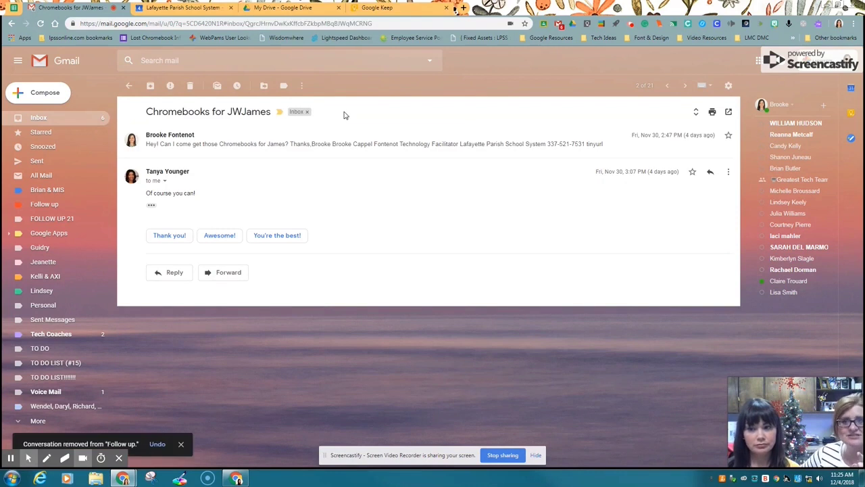
click(38, 118)
scroll(355, 263, down, 10)
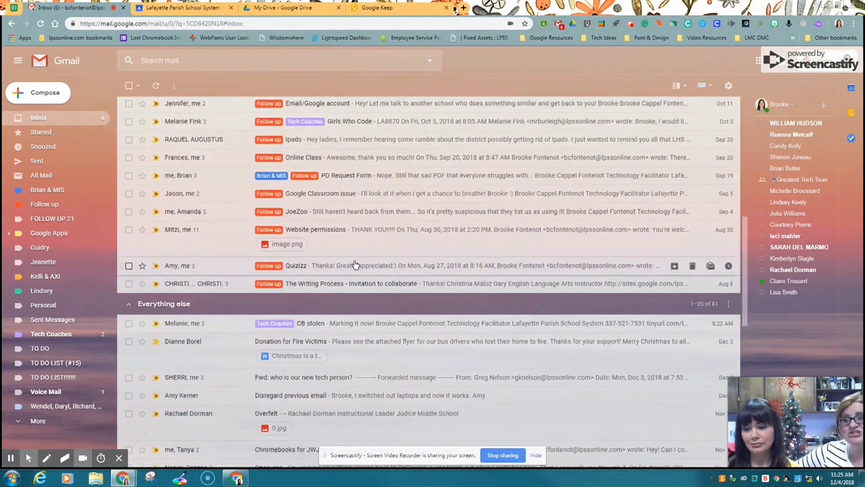
scroll(354, 264, down, 5)
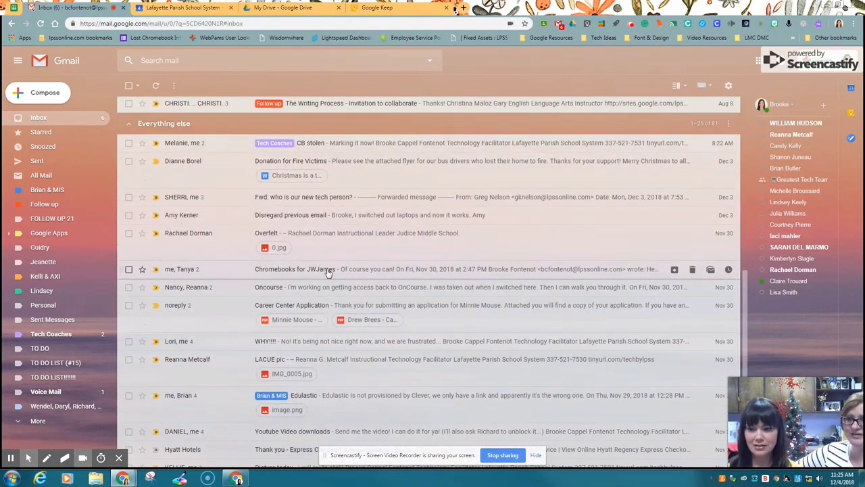
scroll(345, 261, up, 15)
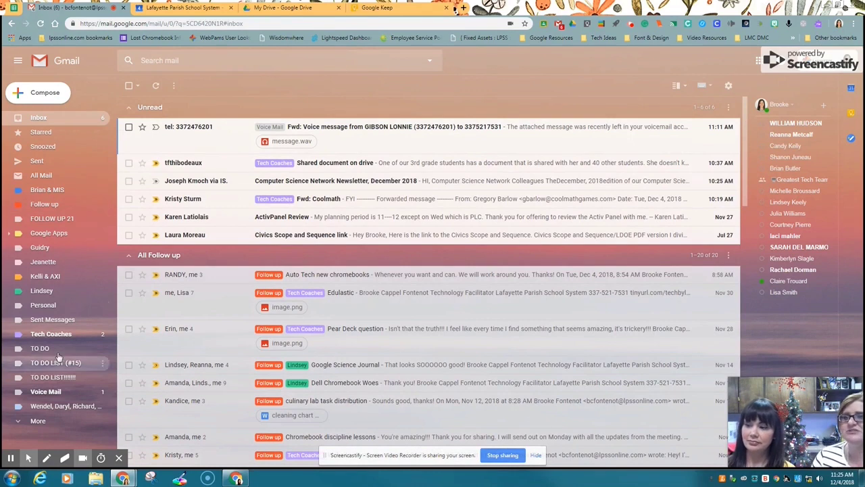
Step: Examine the Follow up label's visibility and color options without changing them
click(103, 205)
mouse_move(112, 220)
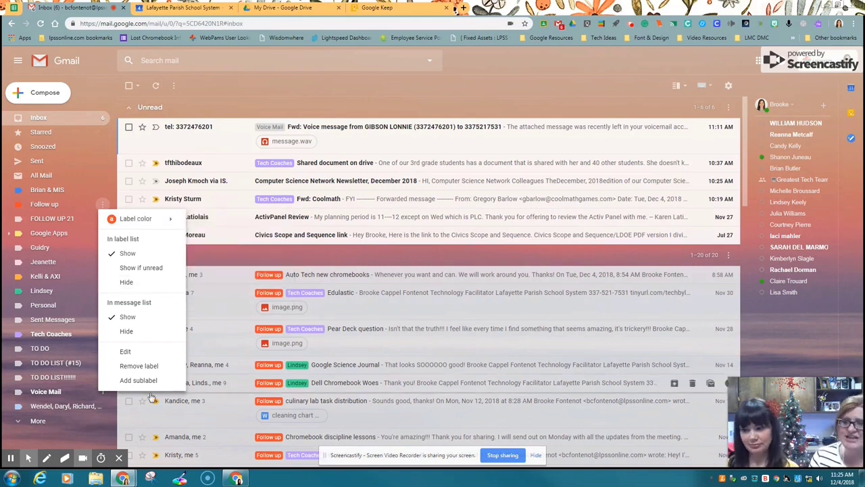
mouse_move(157, 217)
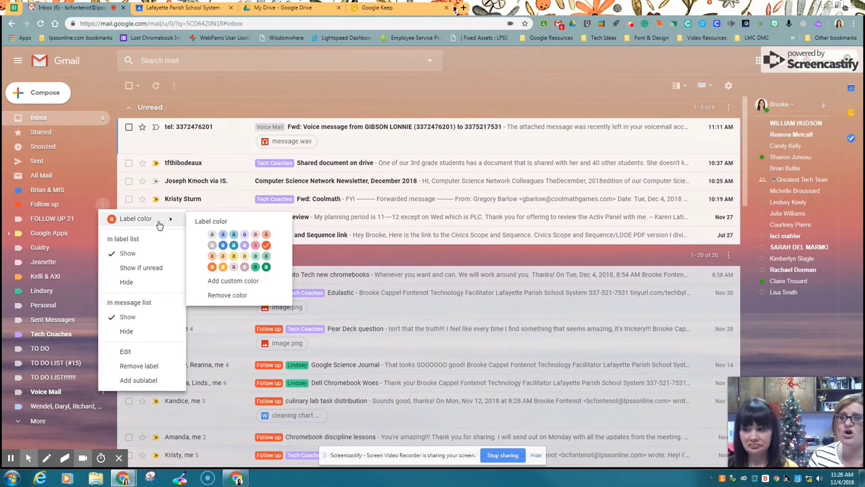
click(248, 97)
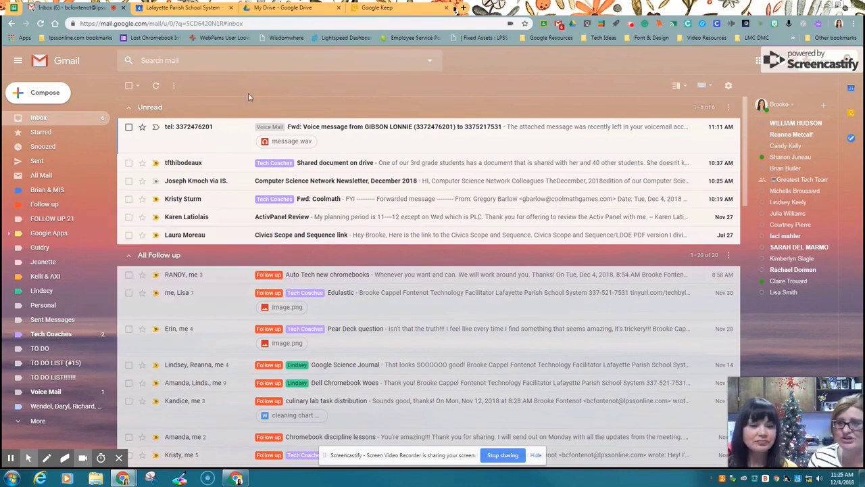